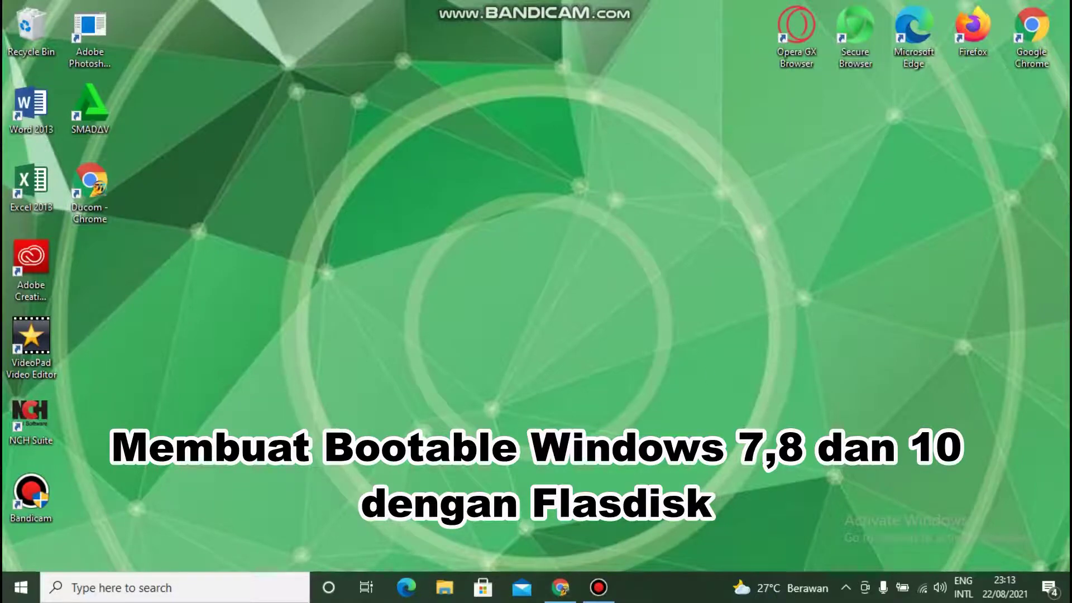
left_click(560, 587)
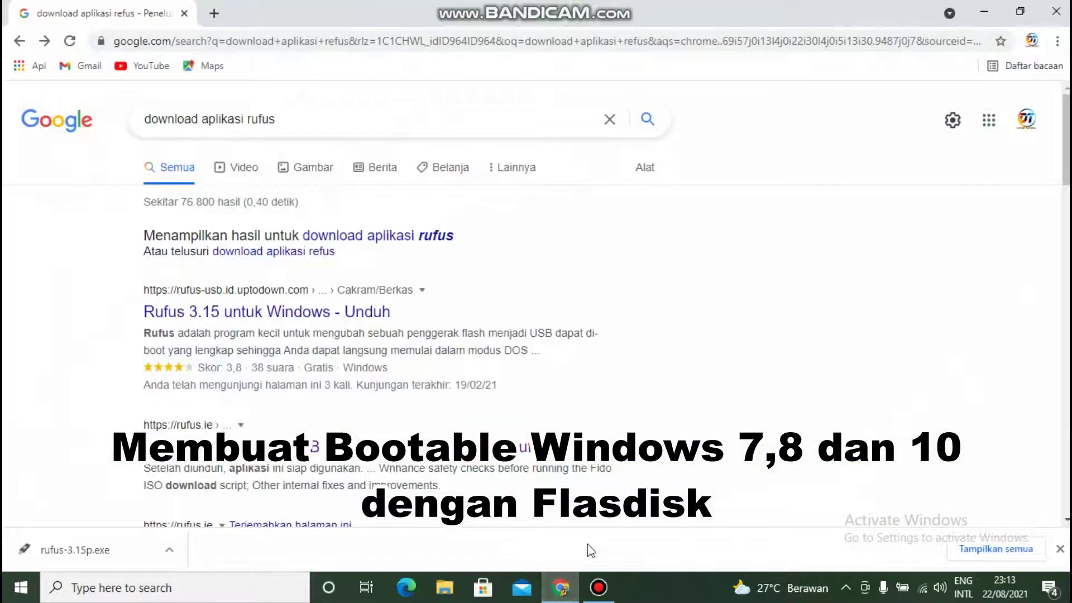
left_click(560, 588)
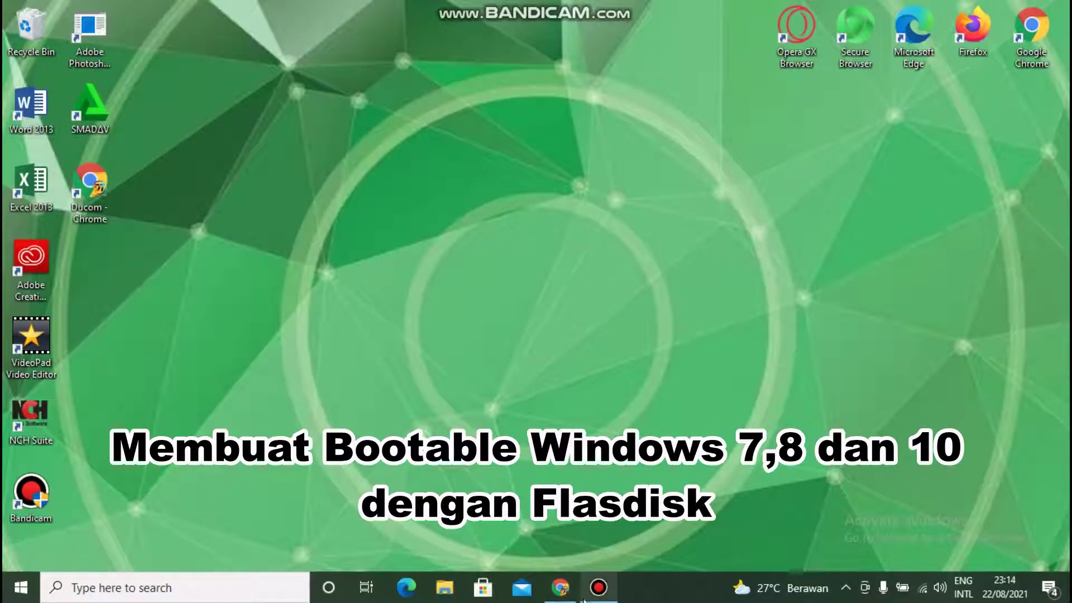
left_click(598, 588)
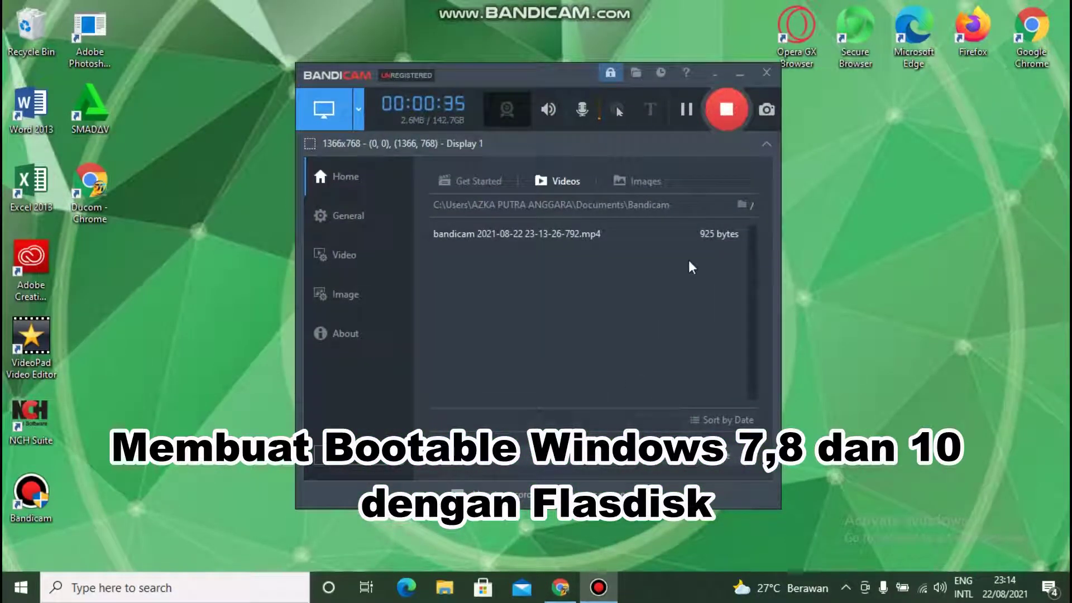
left_click(726, 109)
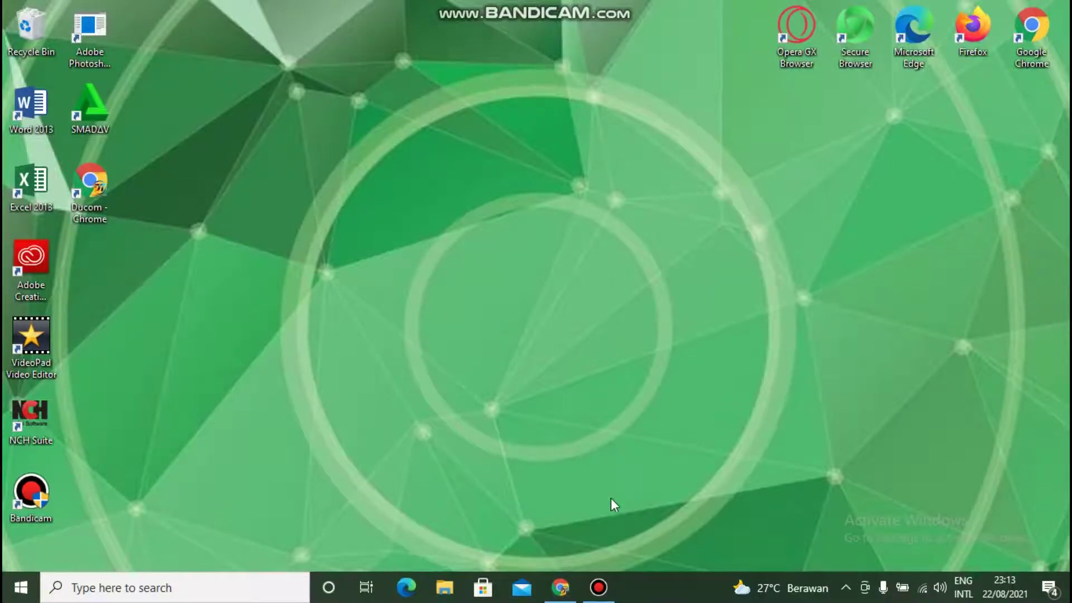
Step: Switch to Chrome and open the rufus.ie result "Membuat perangkat USB bootable dengan mudah" from the "download aplikasi rufus" search
left_click(560, 587)
key("super+d")
left_click(560, 587)
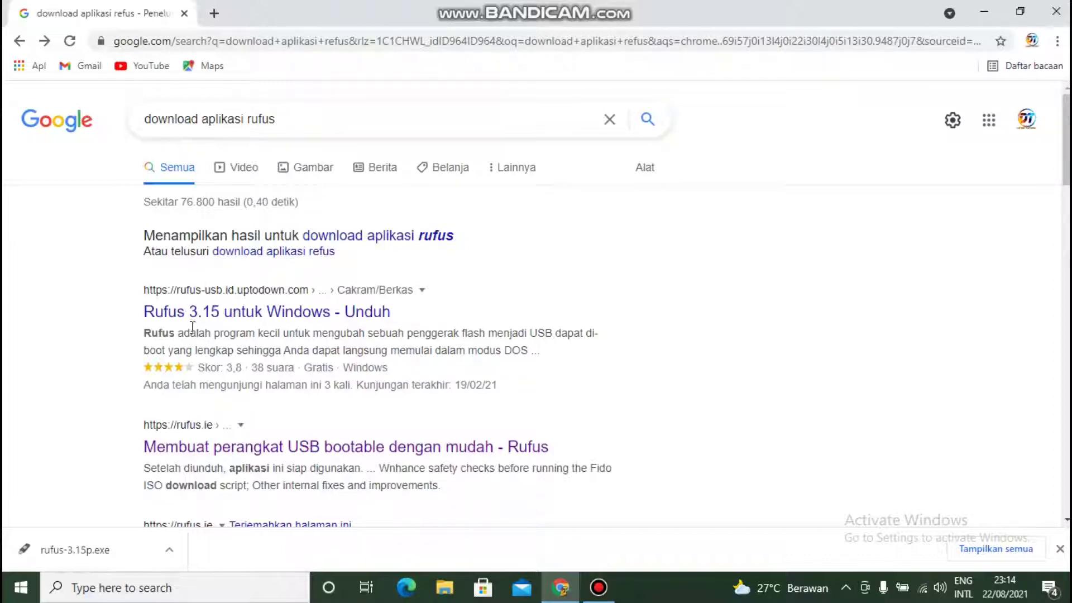
left_click(289, 124)
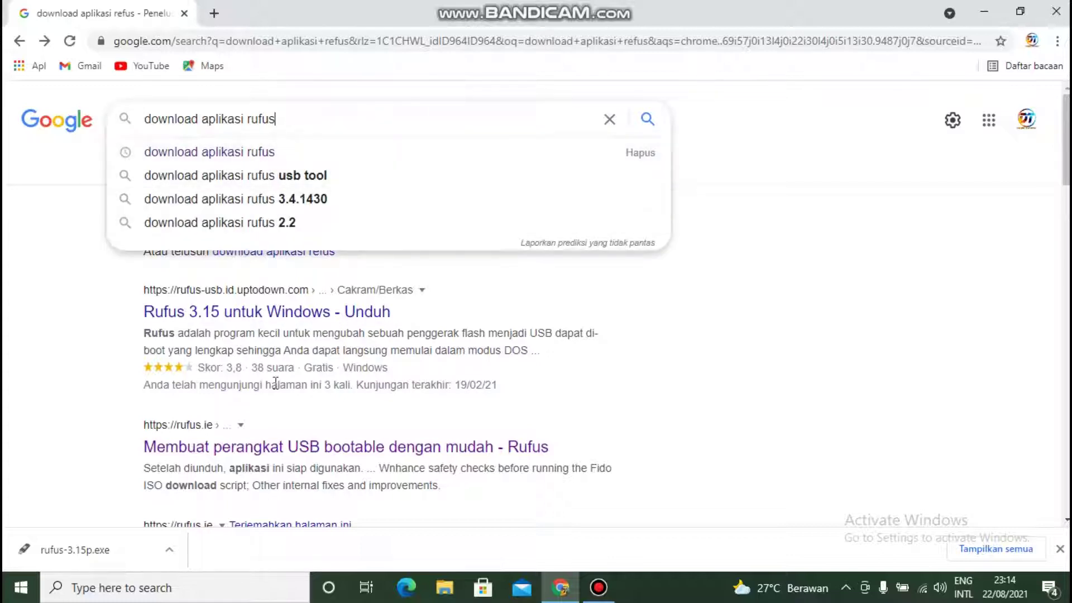
scroll(294, 348, "down", 2)
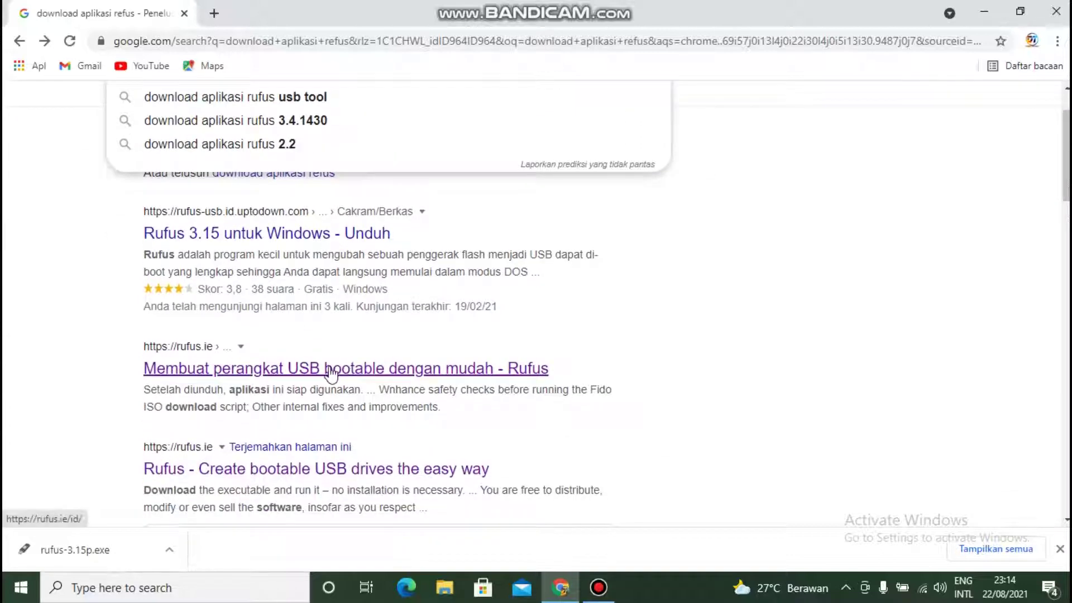
left_click(300, 378)
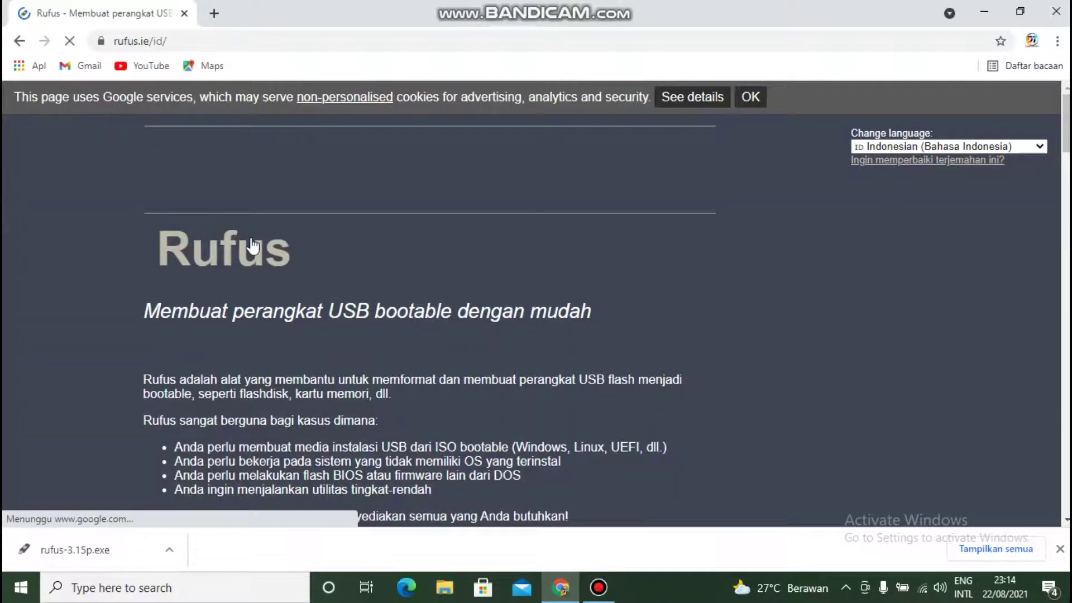
Step: Download Rufus 3.15 Portable from the page's Unduh section
scroll(253, 246, "down", 10)
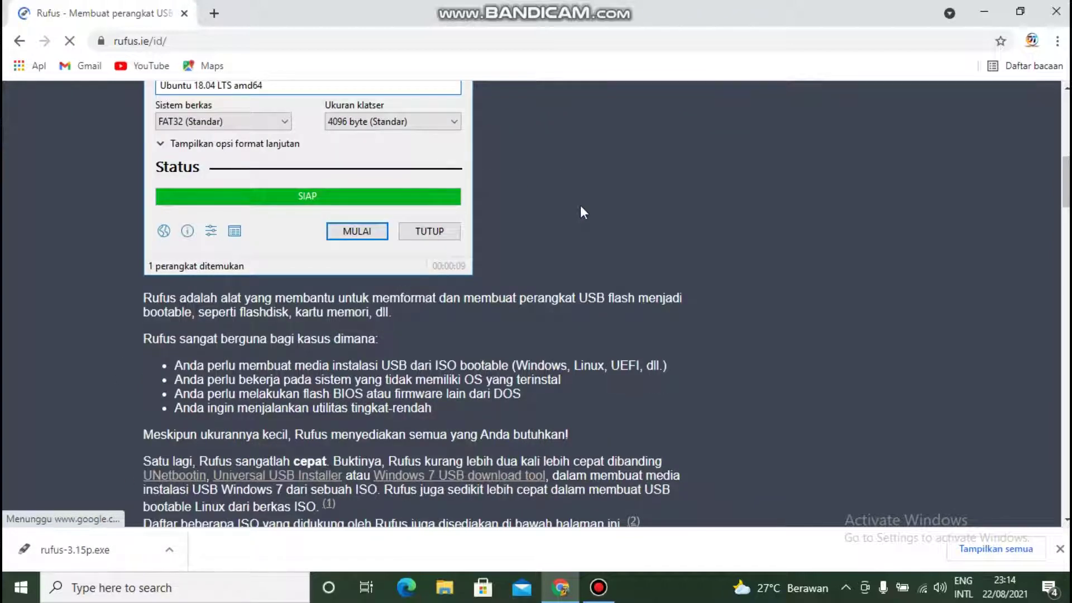
scroll(581, 205, "up", 4)
scroll(534, 236, "down", 4)
scroll(432, 278, "down", 6)
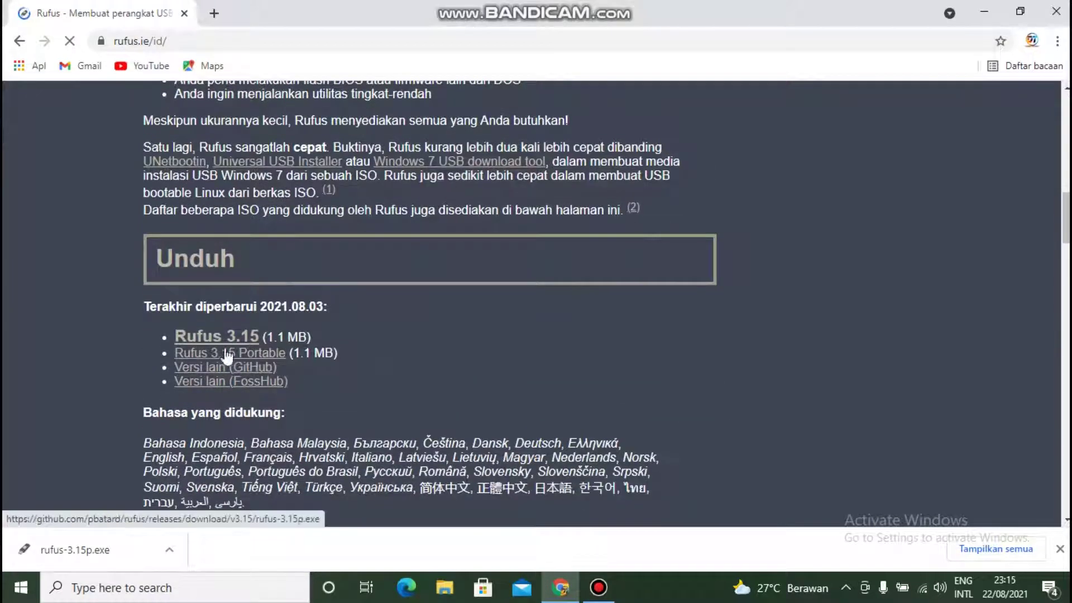
Step: Run rufus-3.15p from the Downloads folder as administrator and choose the 7.8 GB USB drive (F:) as the device
left_click(445, 587)
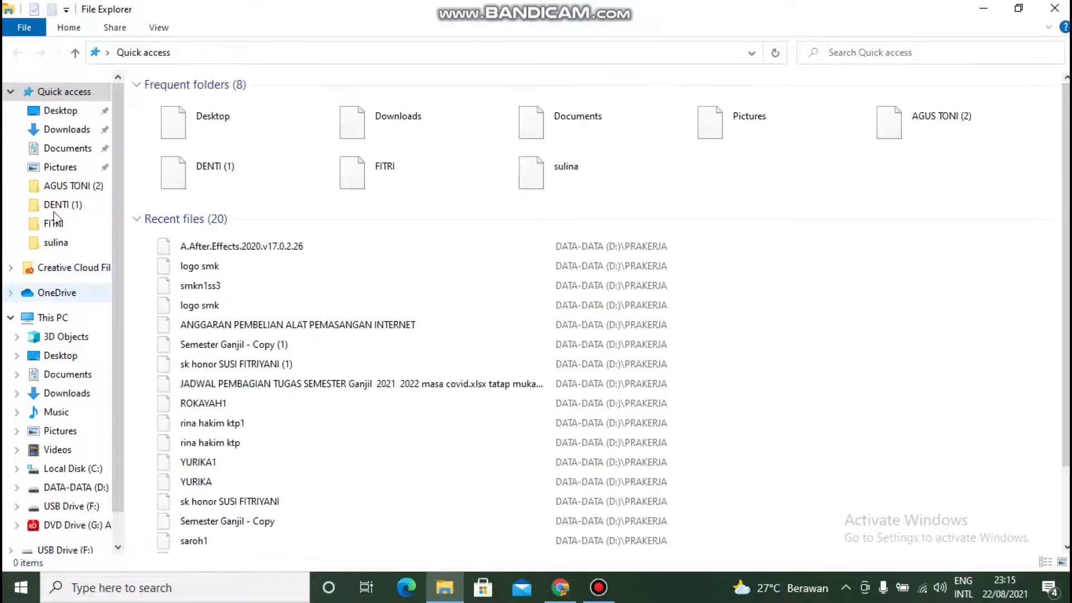
left_click(76, 130)
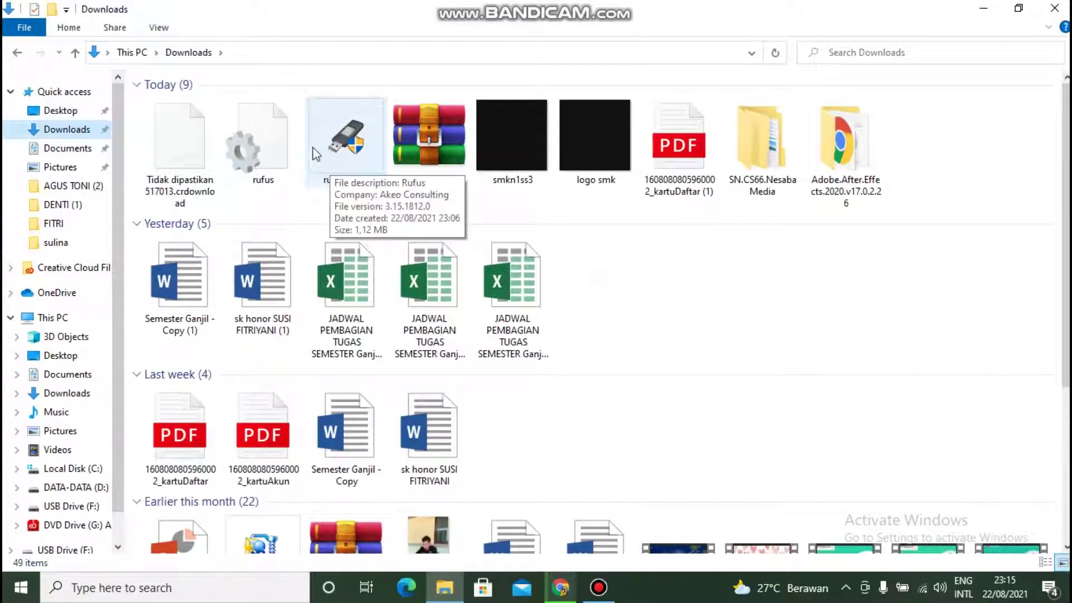
left_click(352, 149)
right_click(342, 150)
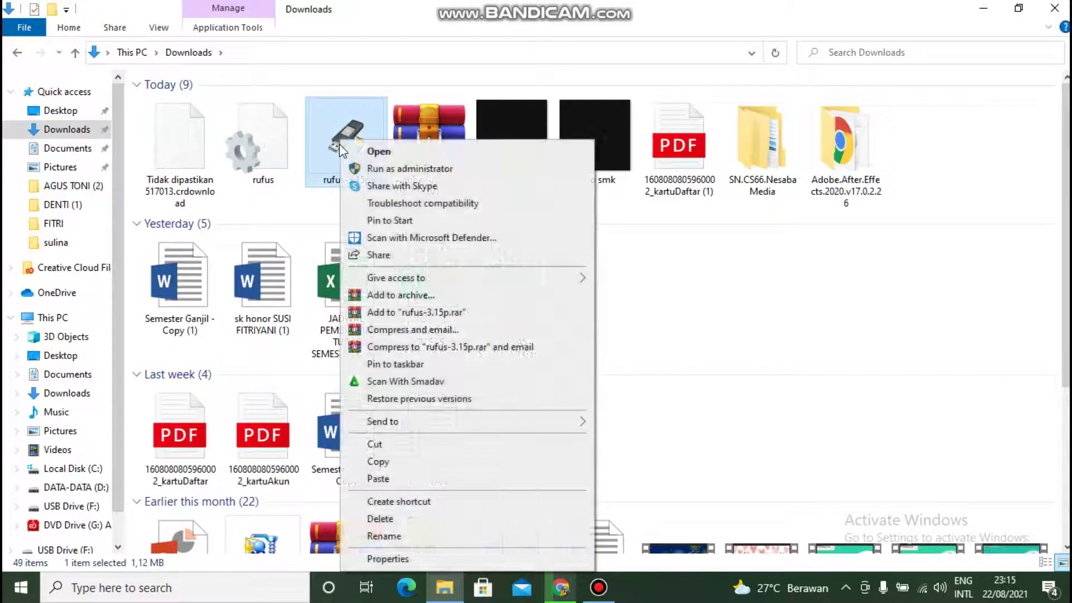
left_click(384, 171)
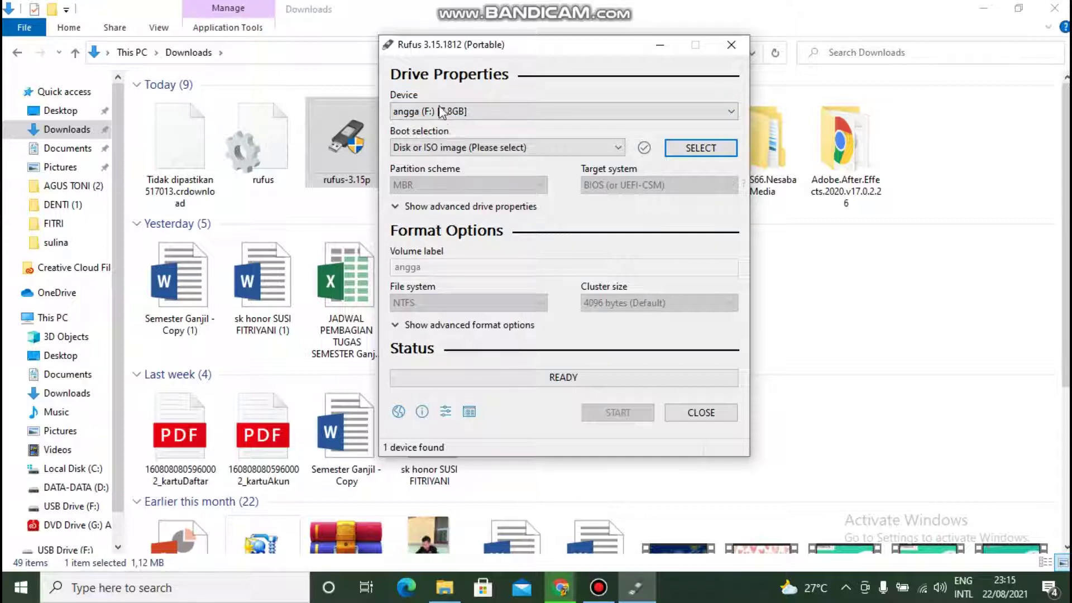
left_click(460, 111)
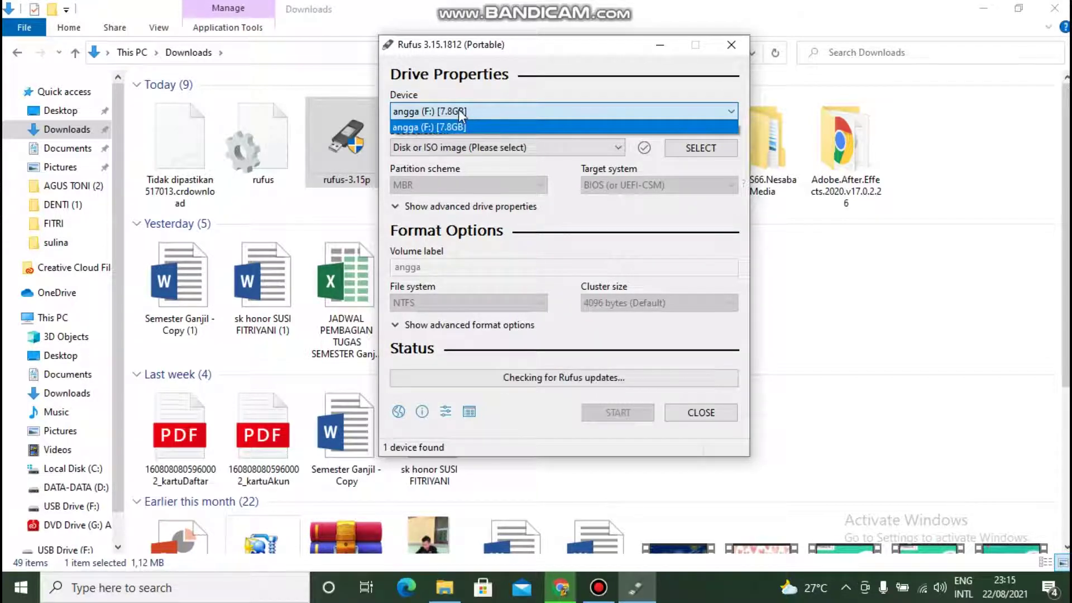
left_click(458, 110)
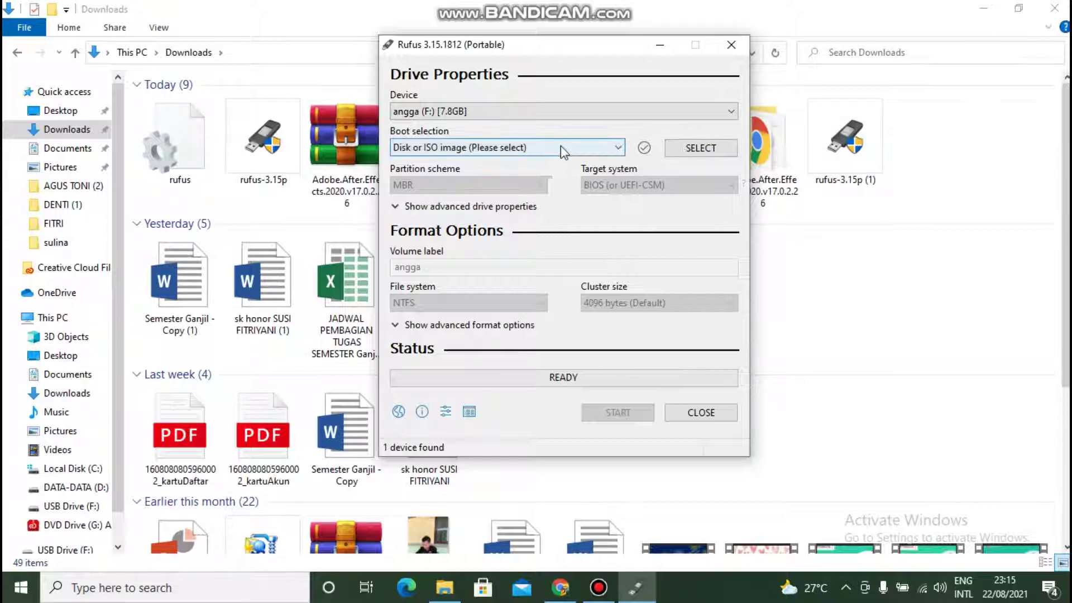
Step: Browse for the boot image in the MASTER folder on the DATA-DATA (D:) drive
left_click(712, 149)
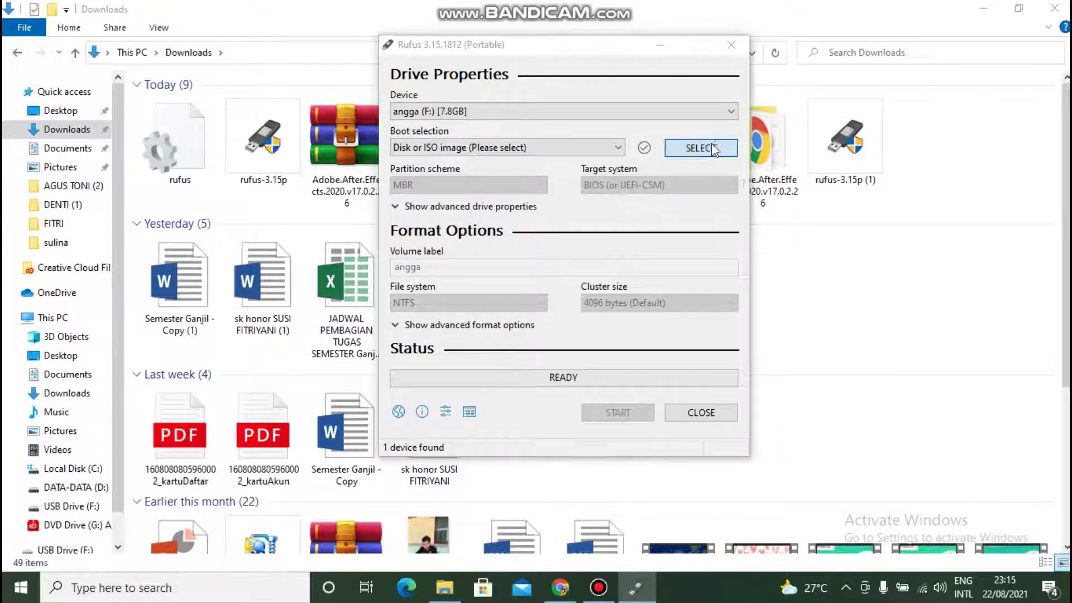
left_click(894, 66)
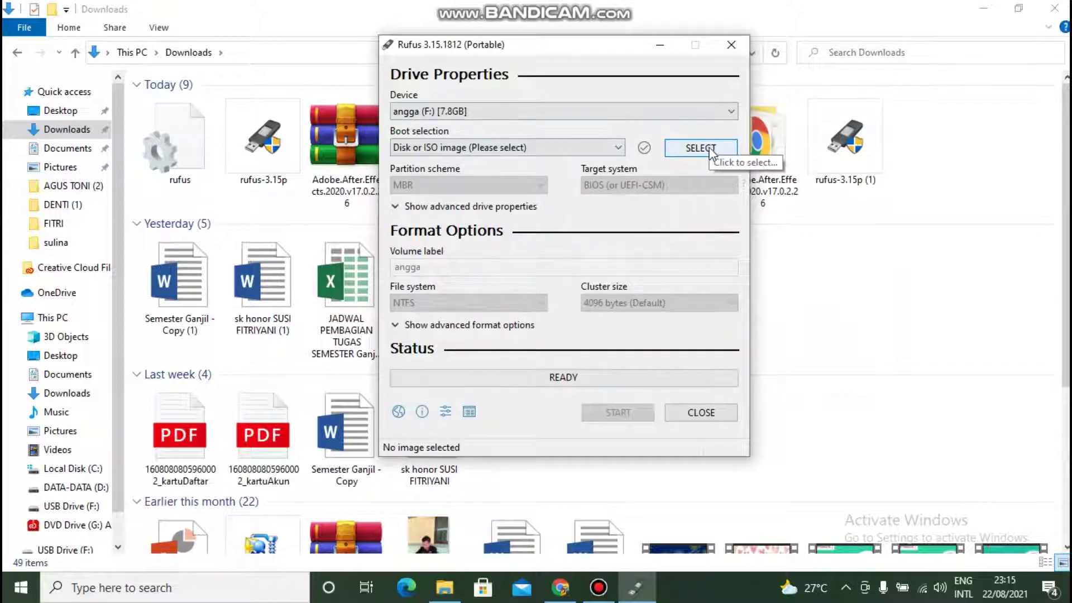
left_click(708, 148)
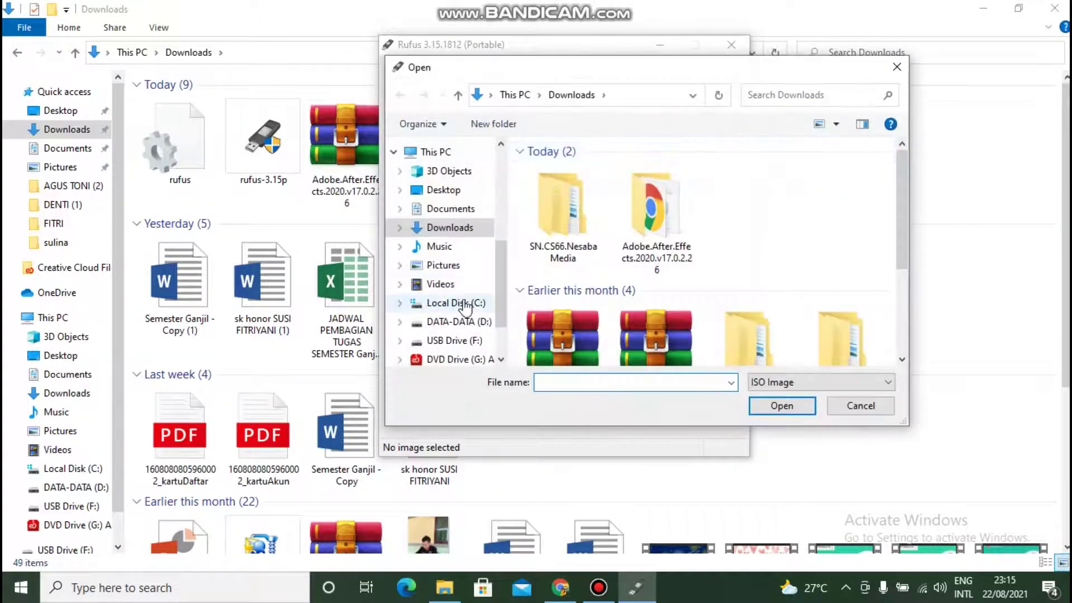
scroll(457, 316, "down", 1)
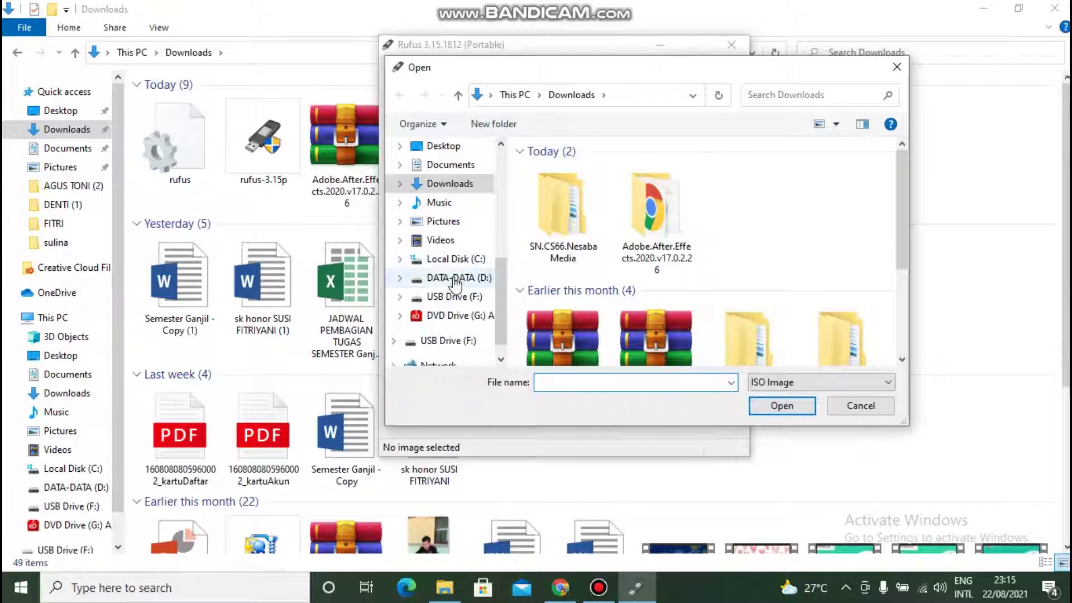
left_click(455, 284)
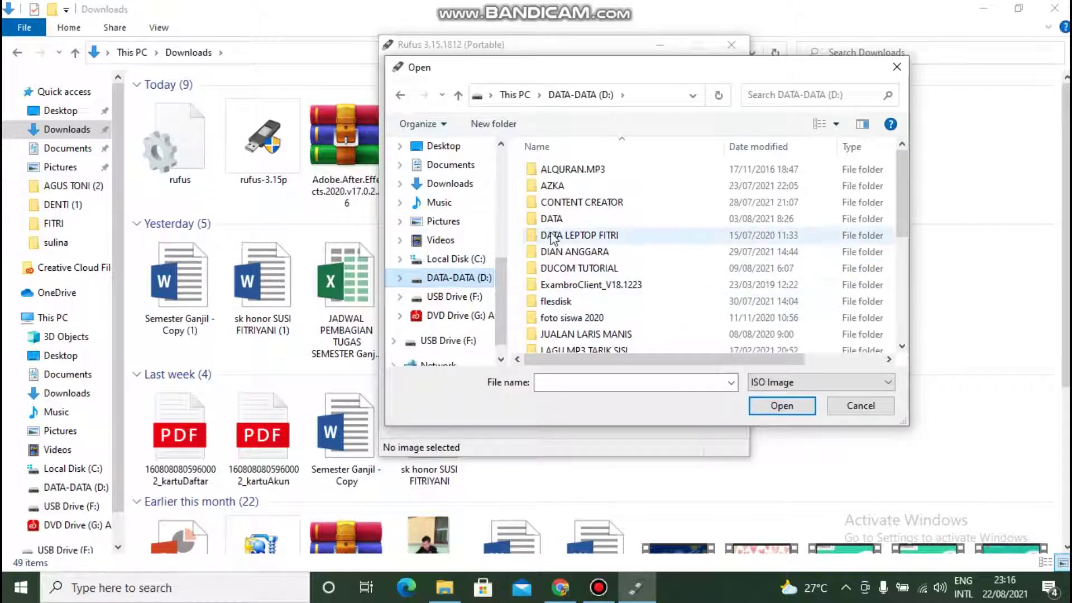
scroll(556, 246, "down", 1)
scroll(556, 248, "down", 2)
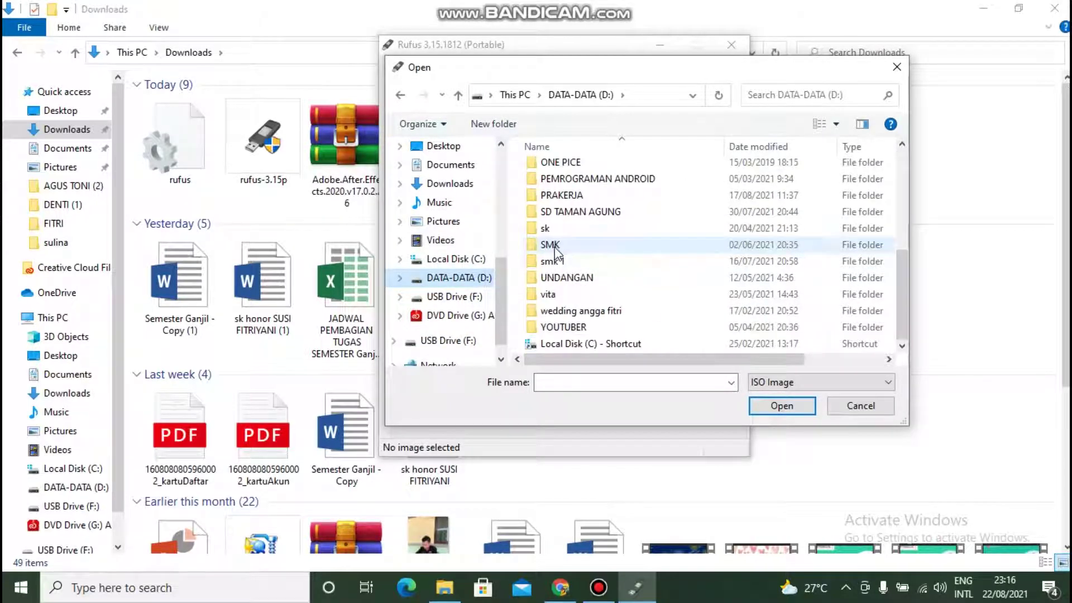
scroll(577, 281, "up", 4)
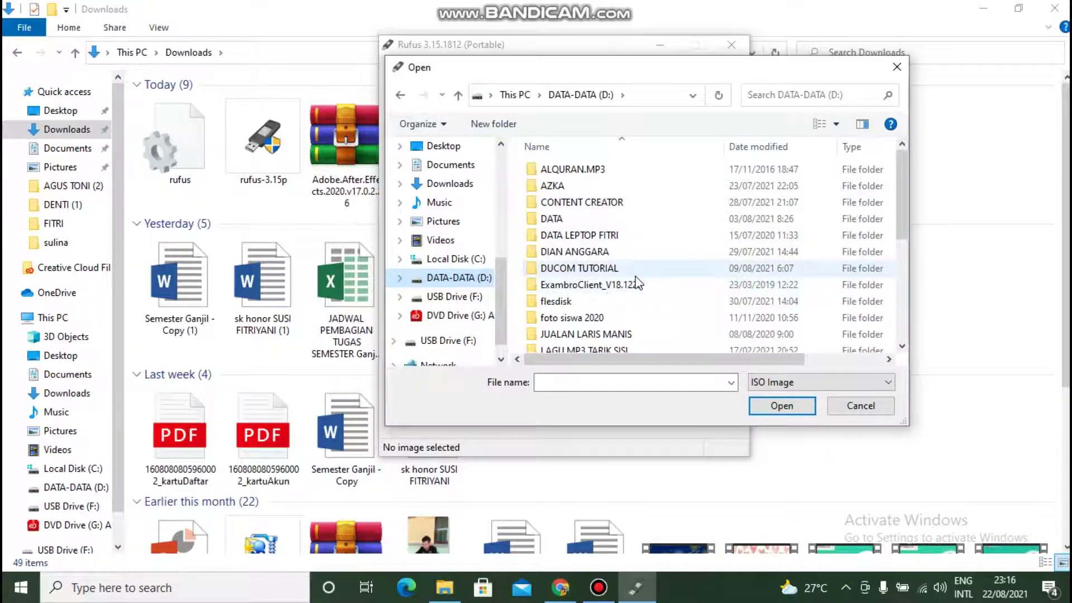
scroll(566, 318, "down", 1)
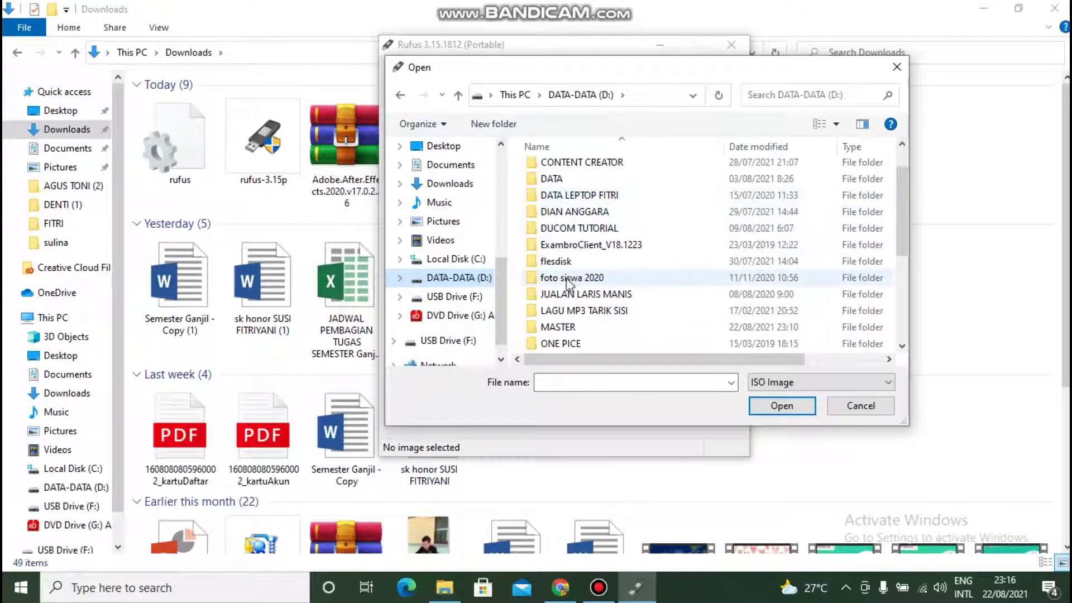
scroll(566, 222, "up", 1)
scroll(566, 222, "down", 1)
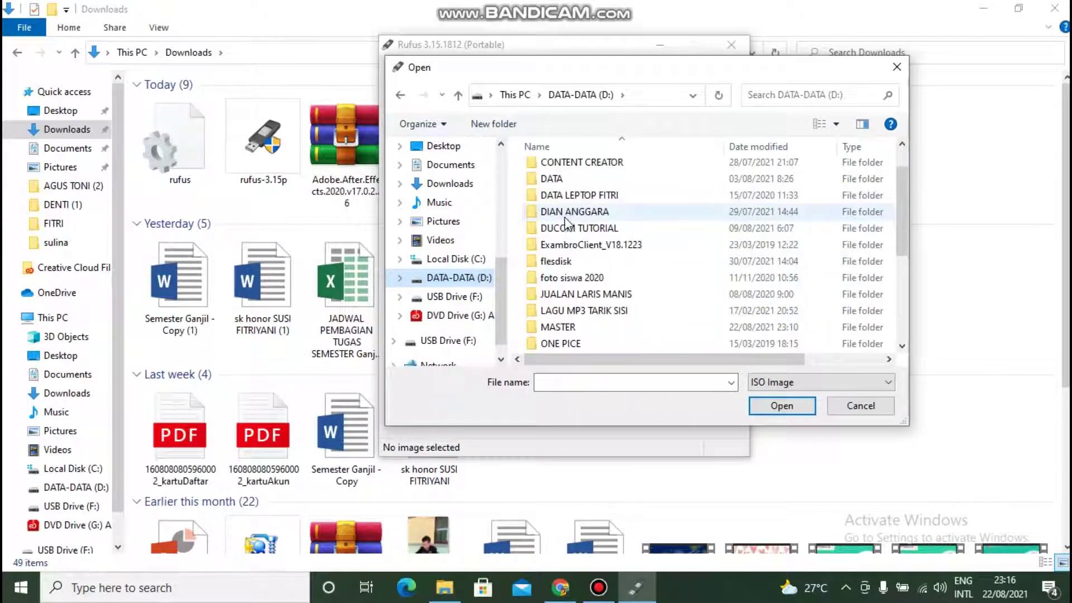
left_click(557, 328)
double_click(556, 328)
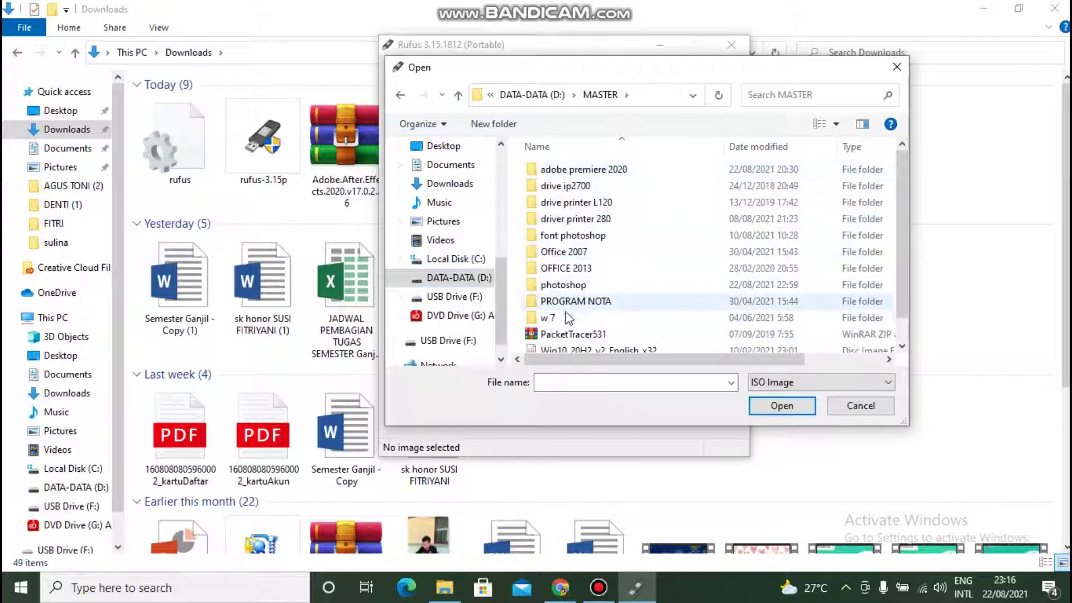
Step: Load the disc image Win10_20H2_v2_English_x64 as the boot selection
scroll(603, 304, "down", 1)
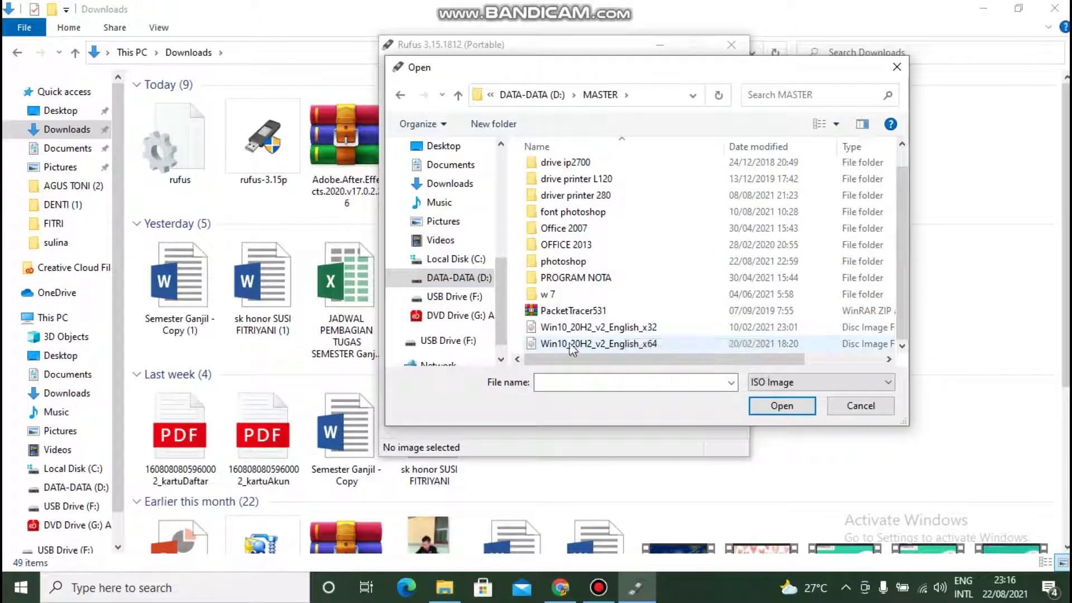
left_click(640, 350)
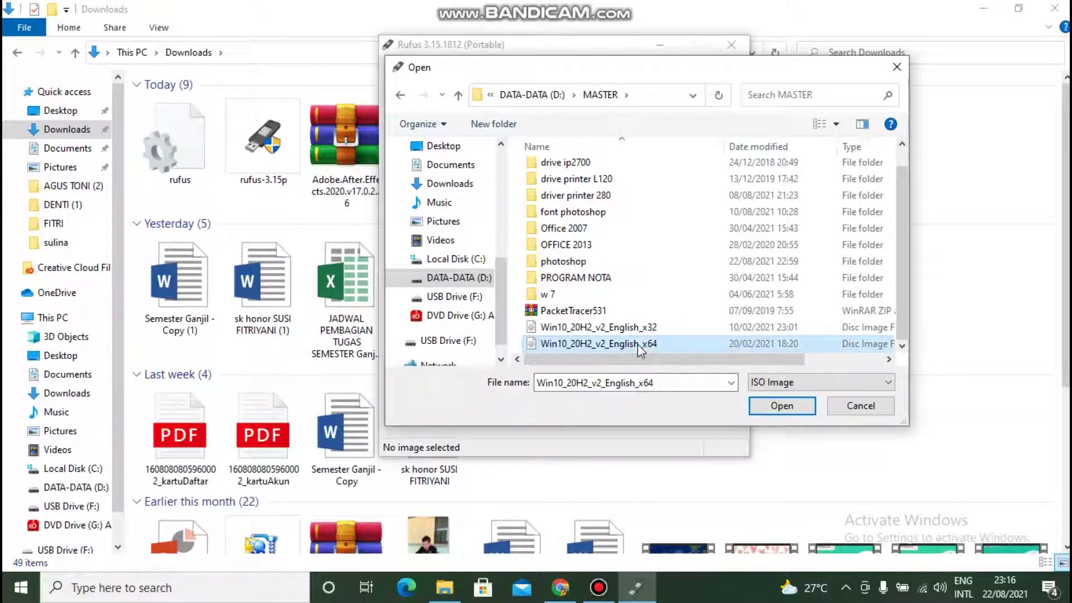
left_click(799, 406)
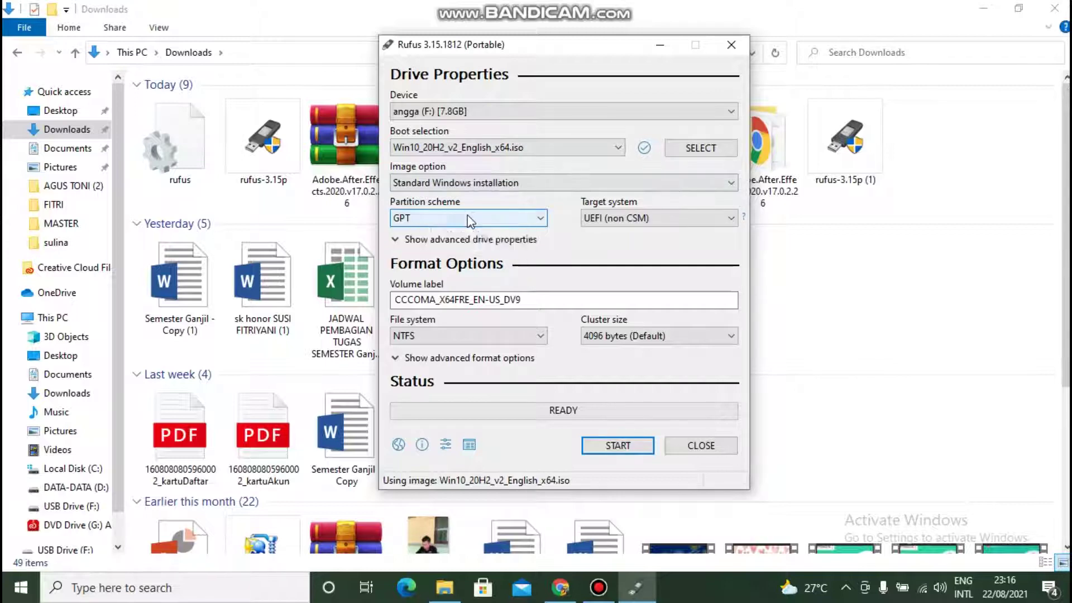
Step: Try the MBR partition scheme, compare its target system options with those of GPT, and return the scheme to GPT
left_click(451, 218)
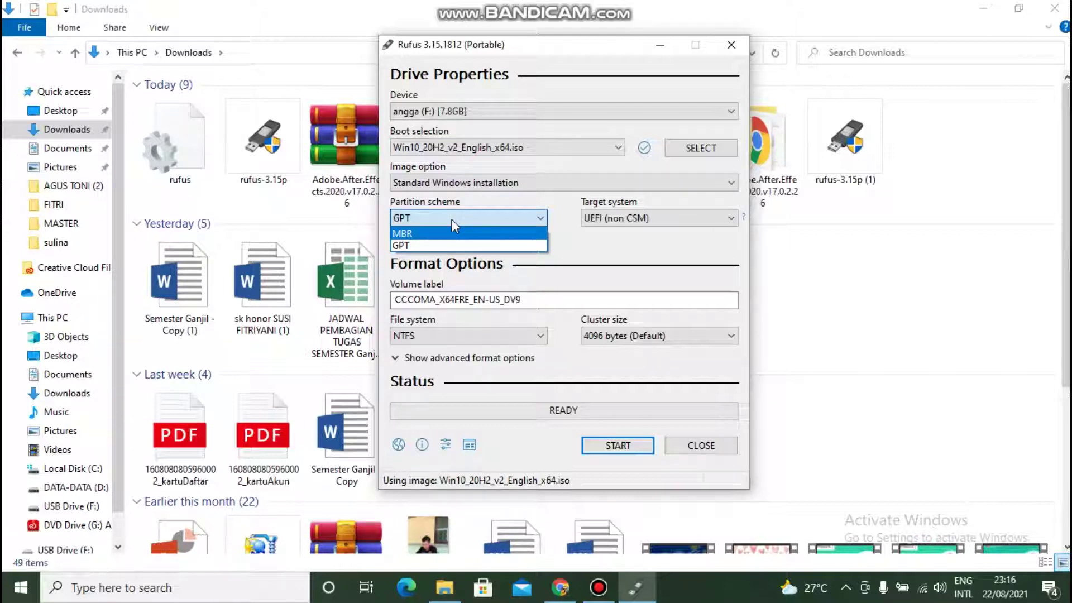
left_click(414, 234)
left_click(420, 219)
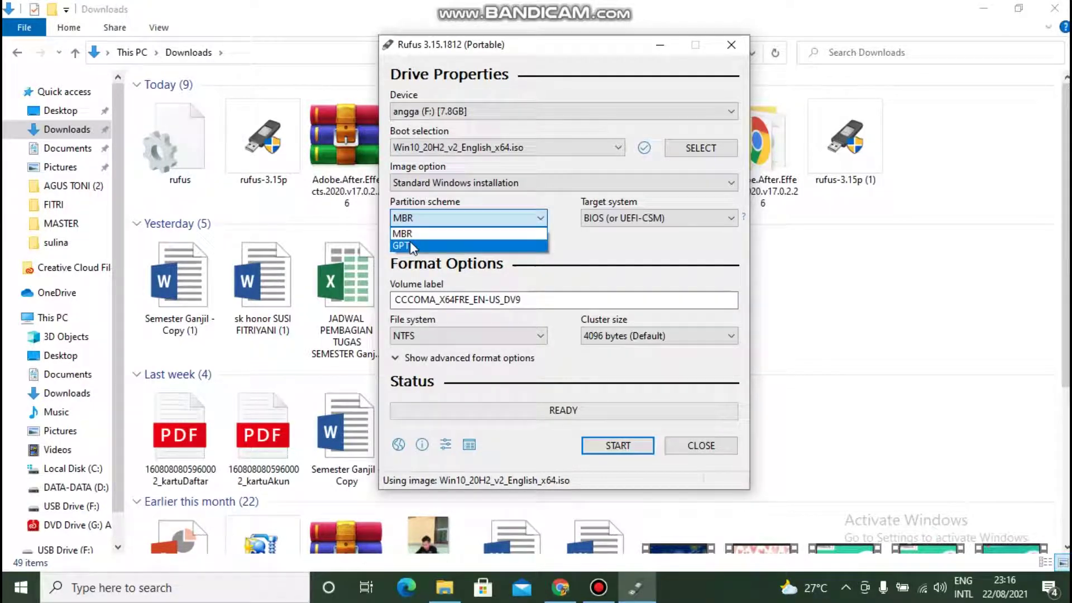
left_click(410, 241)
left_click(587, 219)
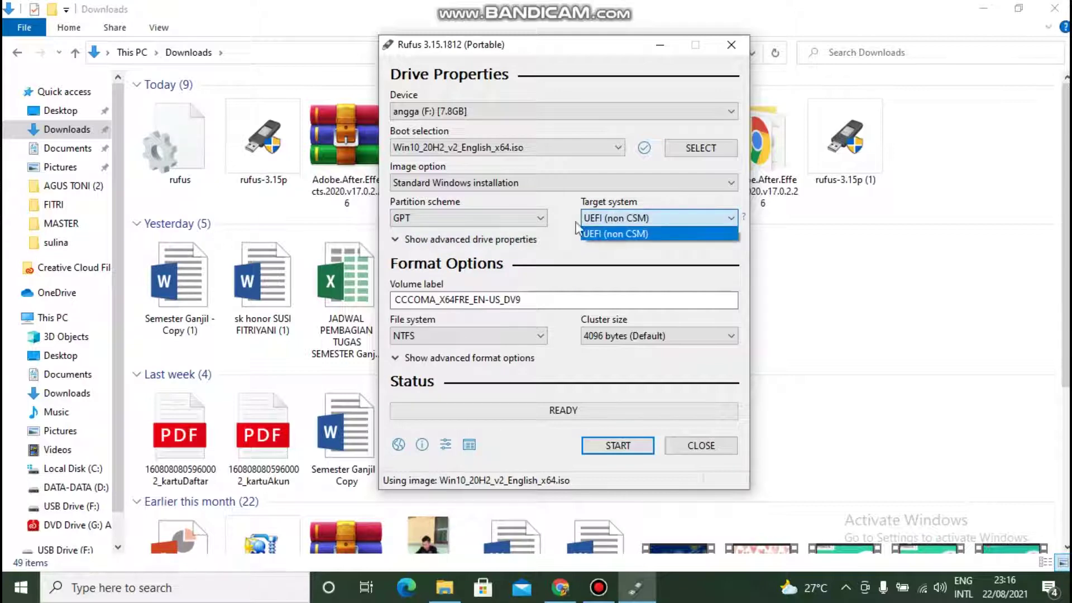
left_click(505, 218)
left_click(505, 219)
left_click(419, 231)
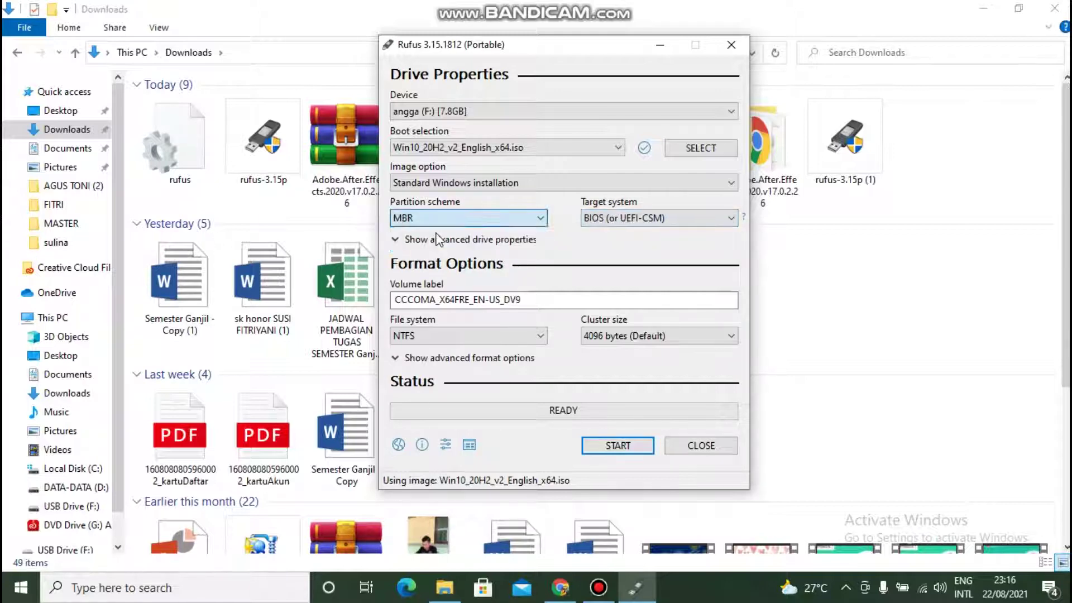
left_click(626, 225)
left_click(625, 231)
left_click(484, 220)
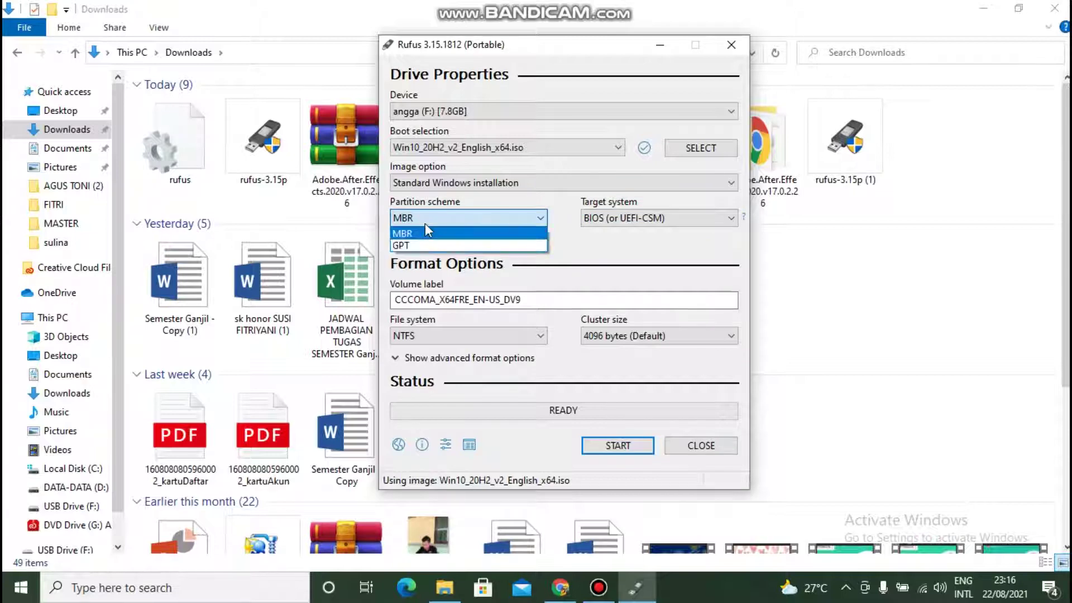
left_click(431, 246)
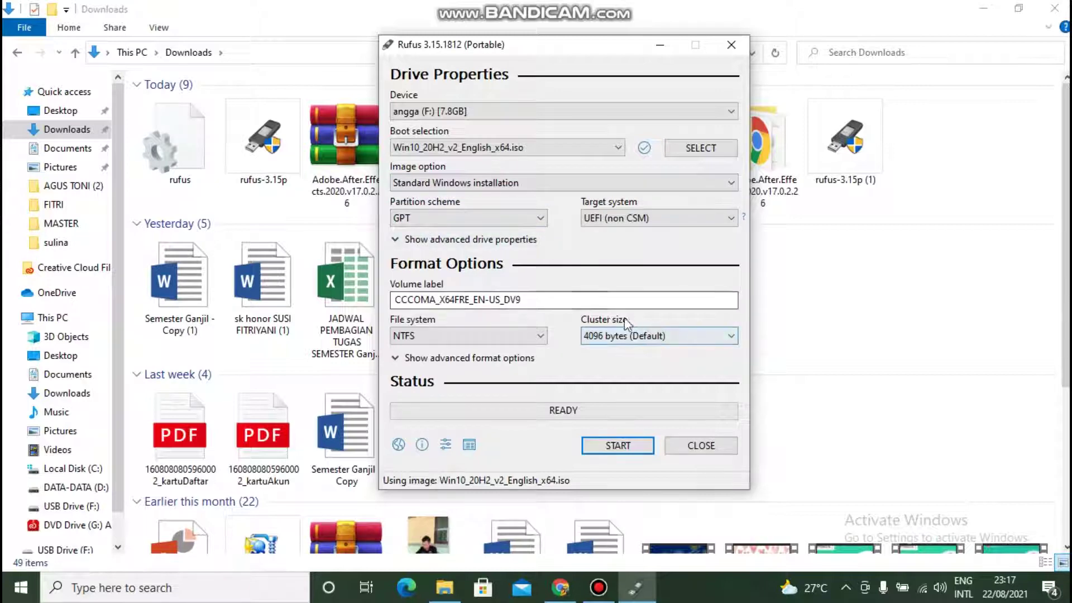
Step: Keep NTFS as the file system, write the Windows image to the USB drive, accepting the erasure of its data, and close Rufus when finished
left_click(497, 336)
left_click(498, 337)
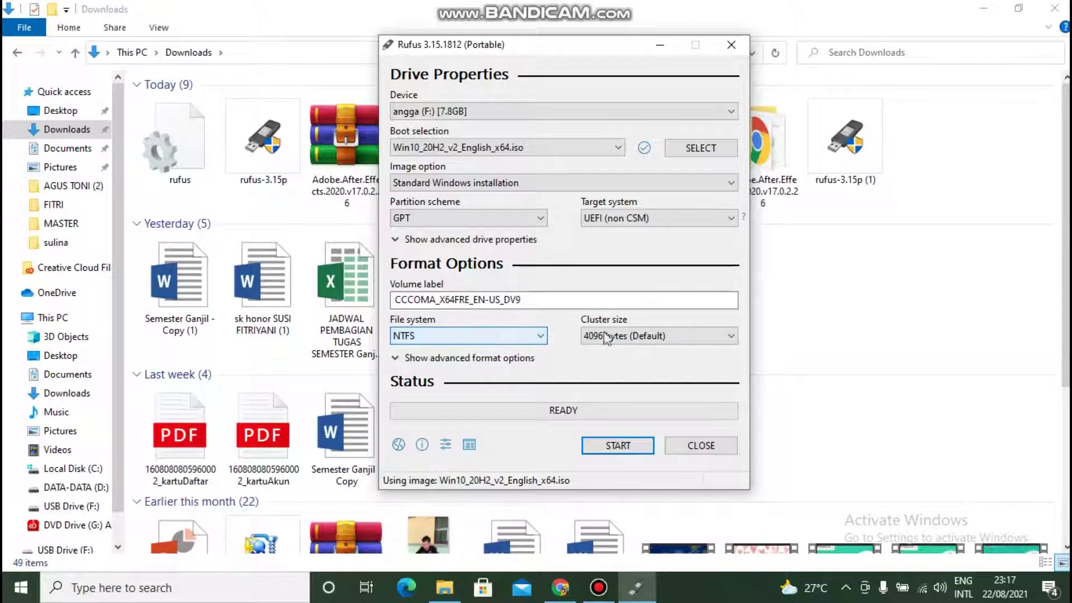
left_click(612, 447)
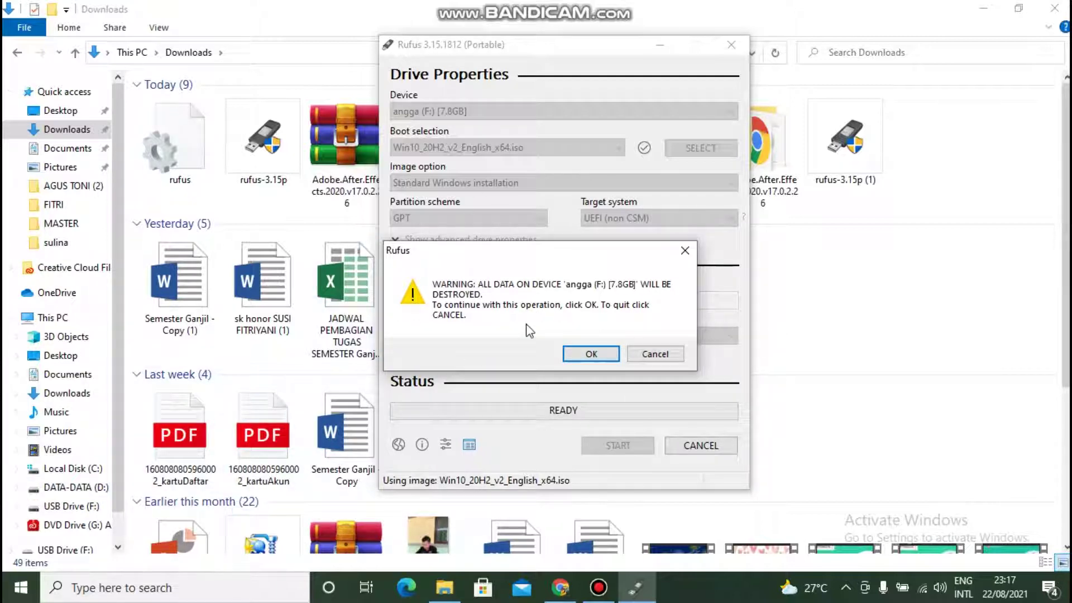
left_click(592, 354)
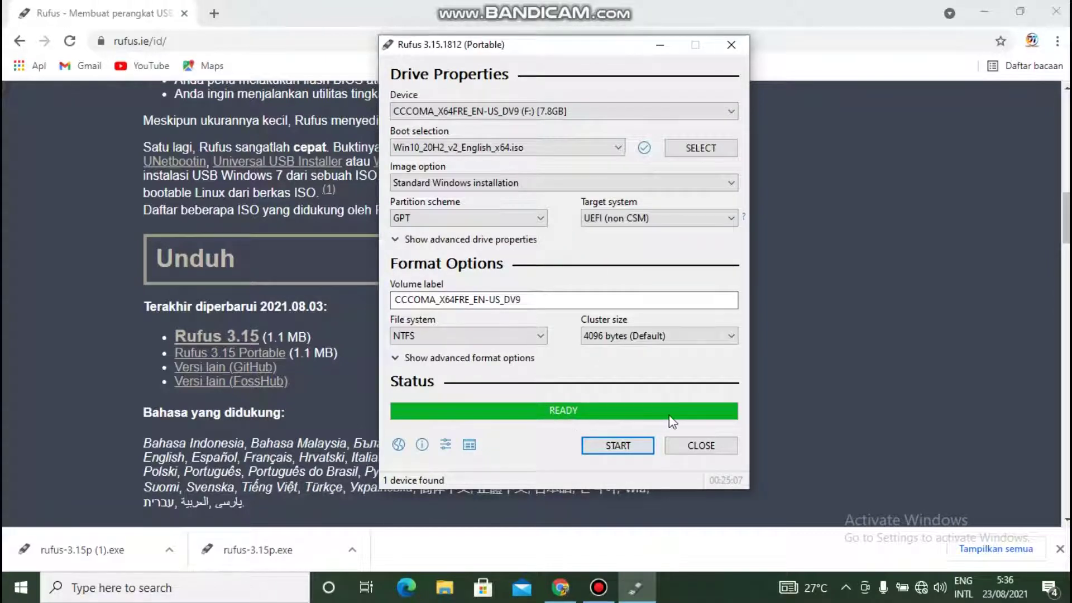
left_click(689, 450)
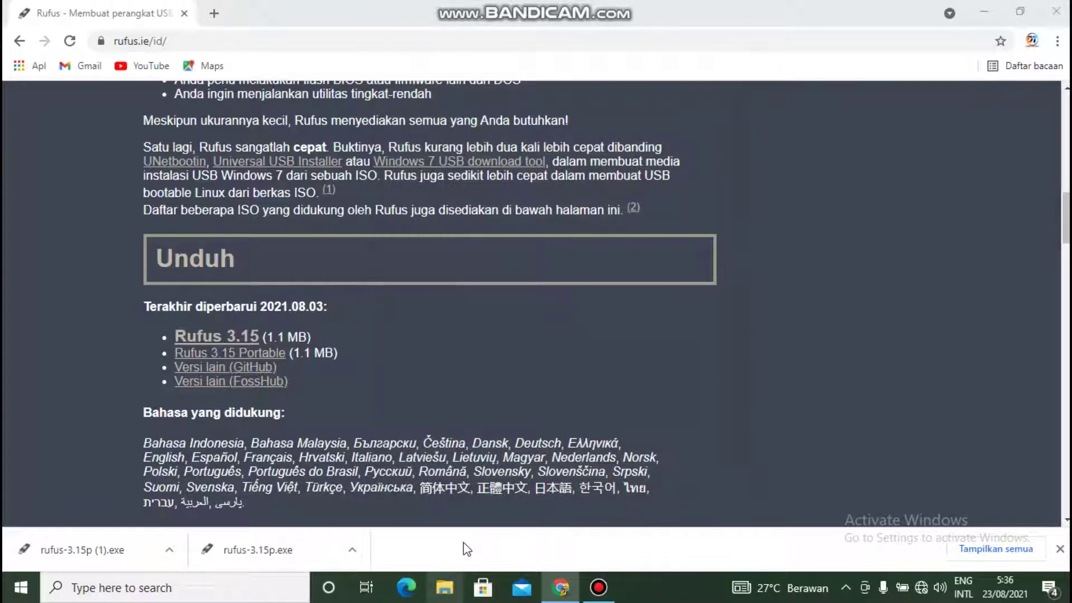
Step: Switch to File Explorer and open the USB drive CCCOMA_X64FRE_EN-US_DV9 (F:) to check its Windows setup files
left_click(445, 587)
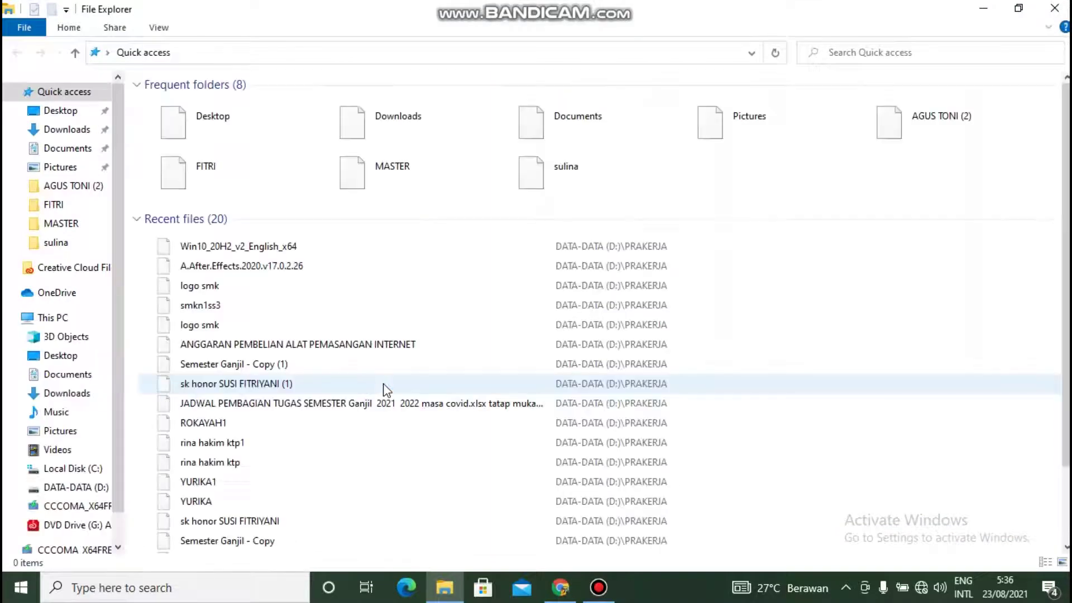
scroll(223, 363, "down", 2)
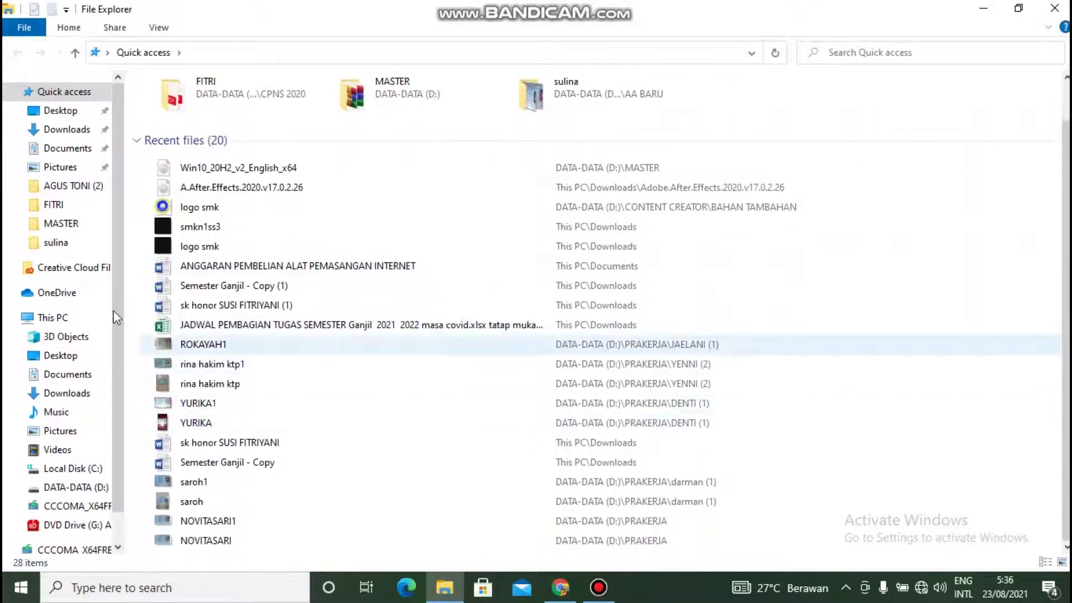
scroll(106, 320, "down", 1)
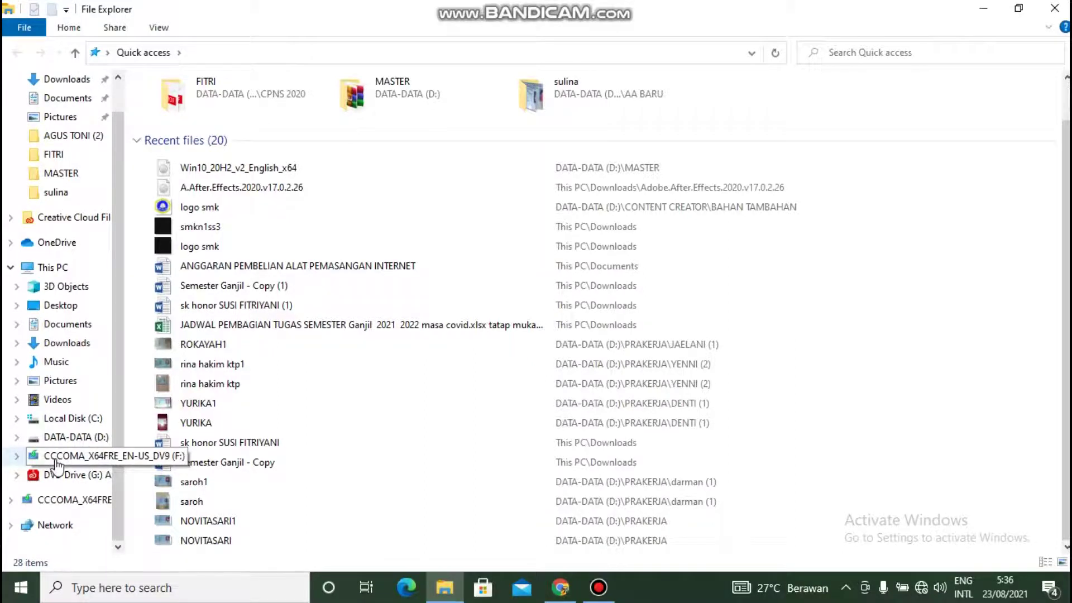
left_click(99, 459)
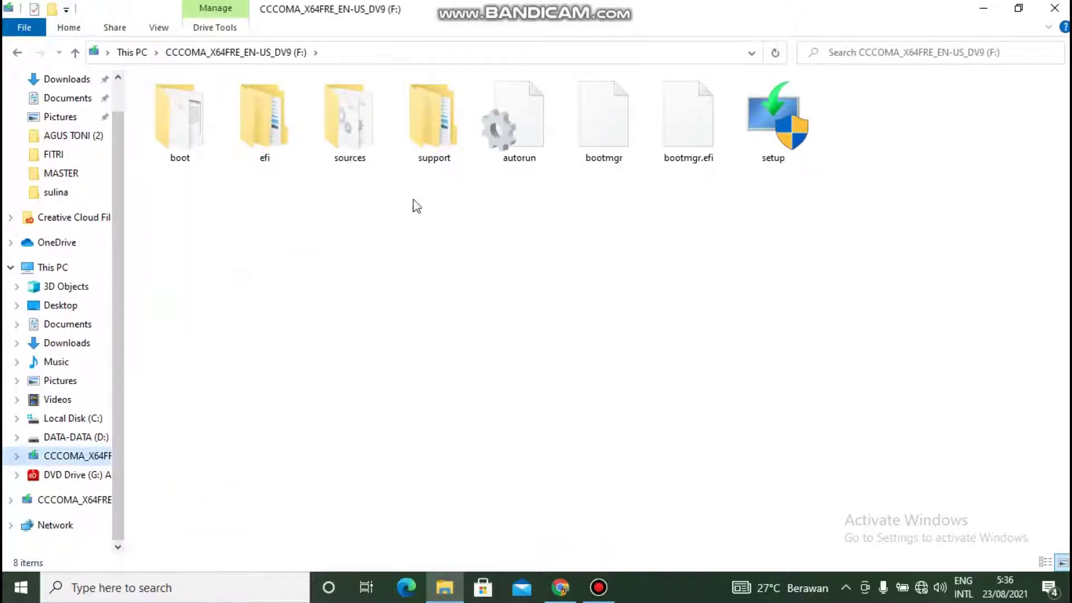